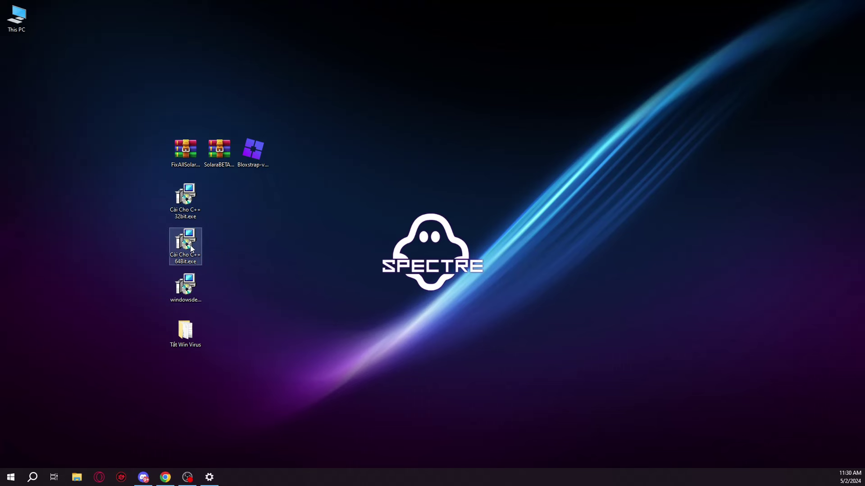
{"action": "mouse_move", "coordinate": [181, 249]}
{"action": "left_click", "coordinate": [249, 263]}
{"action": "left_click", "coordinate": [196, 283]}
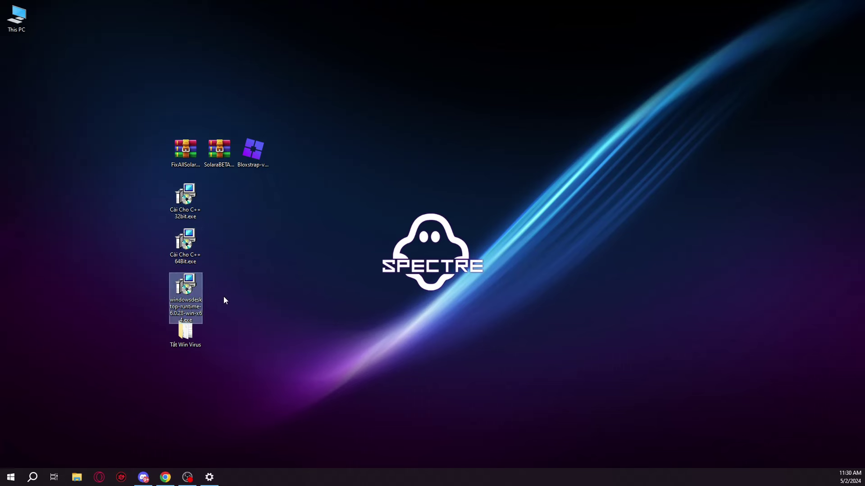
{"action": "mouse_move", "coordinate": [191, 310]}
{"action": "left_click_drag", "start_coordinate": [209, 298], "coordinate": [243, 269]}
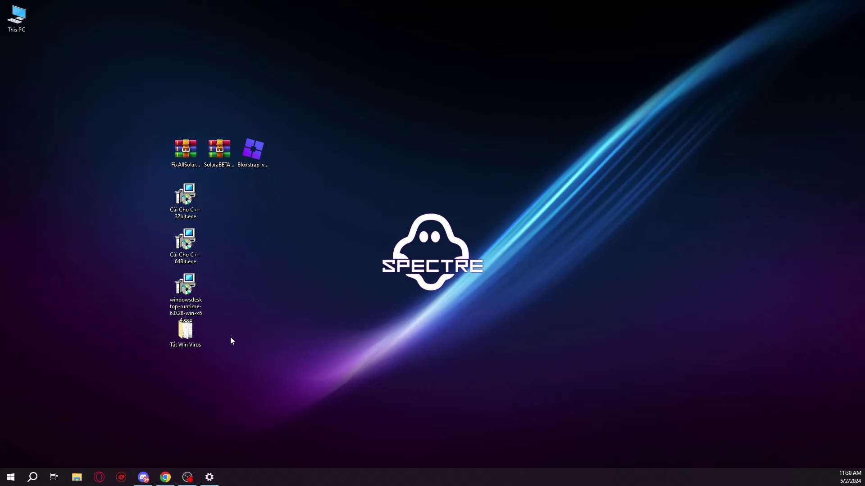
Step: Open the Tắt Win Virus folder and launch dControl.exe from it
{"action": "double_click", "coordinate": [189, 339]}
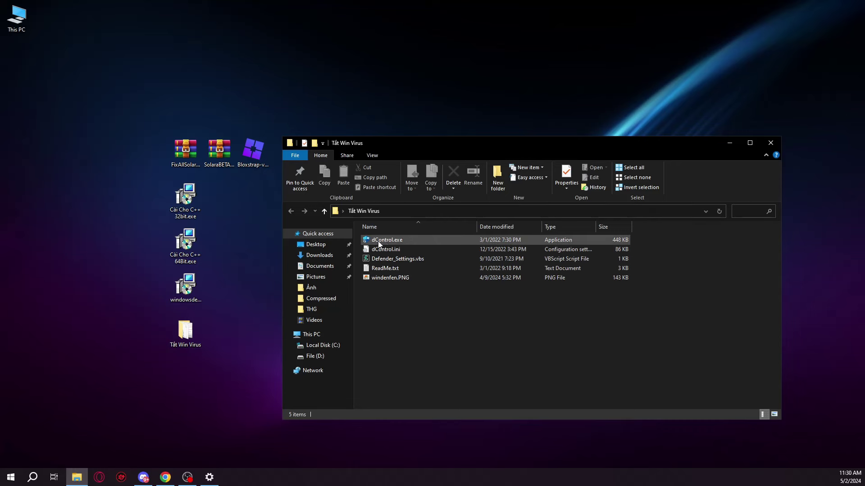
{"action": "double_click", "coordinate": [397, 241]}
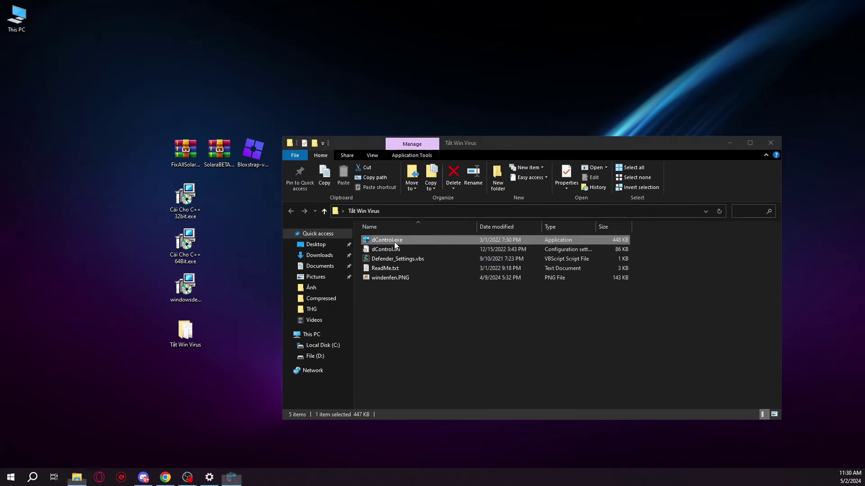
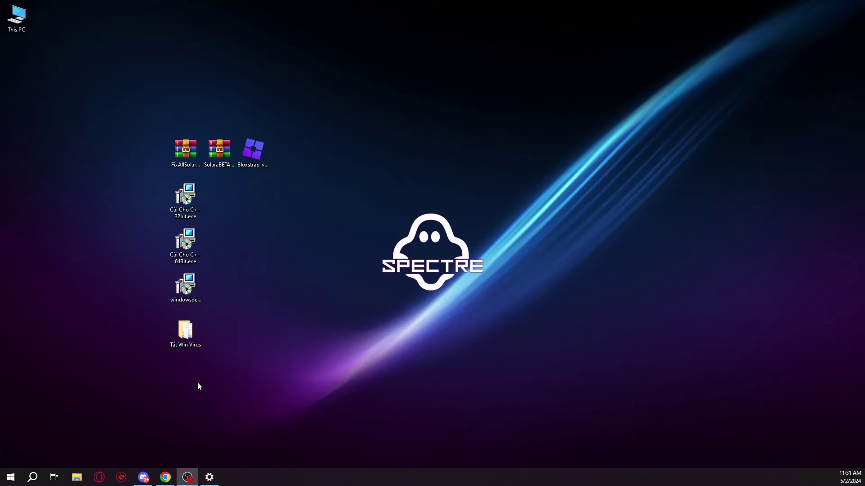
Step: Move the FixAllSolara archive, both C++ installers, the windowsdesktop-runtime installer and the Tắt Win Virus folder together beneath This PC on the desktop
{"action": "left_click_drag", "start_coordinate": [197, 383], "coordinate": [188, 157]}
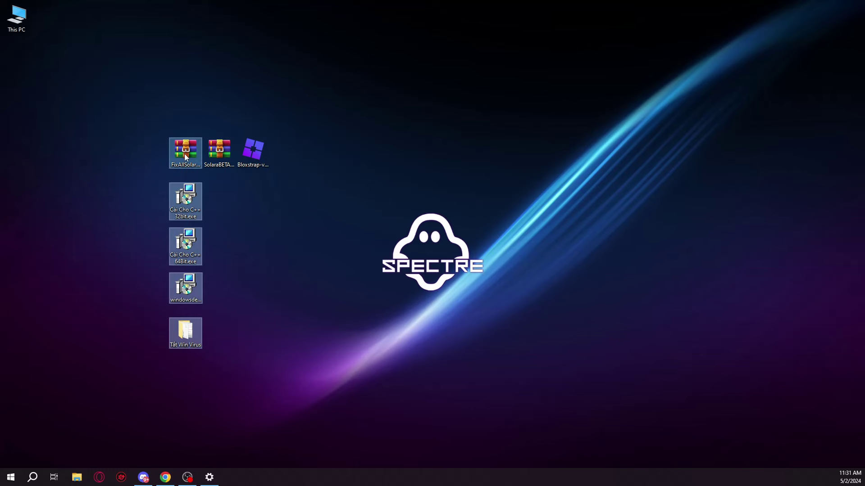
{"action": "left_click_drag", "start_coordinate": [177, 150], "coordinate": [18, 58]}
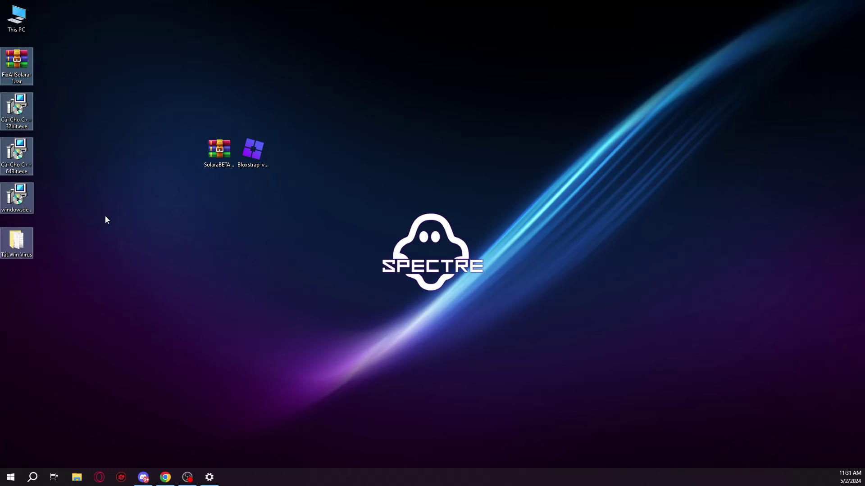
{"action": "left_click", "coordinate": [308, 242]}
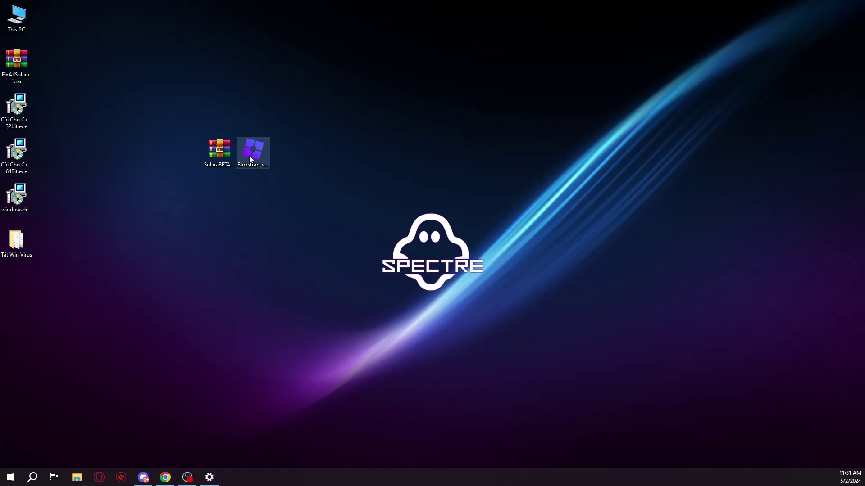
Step: Run the Bloxstrap installer and install it with the default integration settings
{"action": "mouse_move", "coordinate": [255, 156]}
{"action": "double_click", "coordinate": [253, 155]}
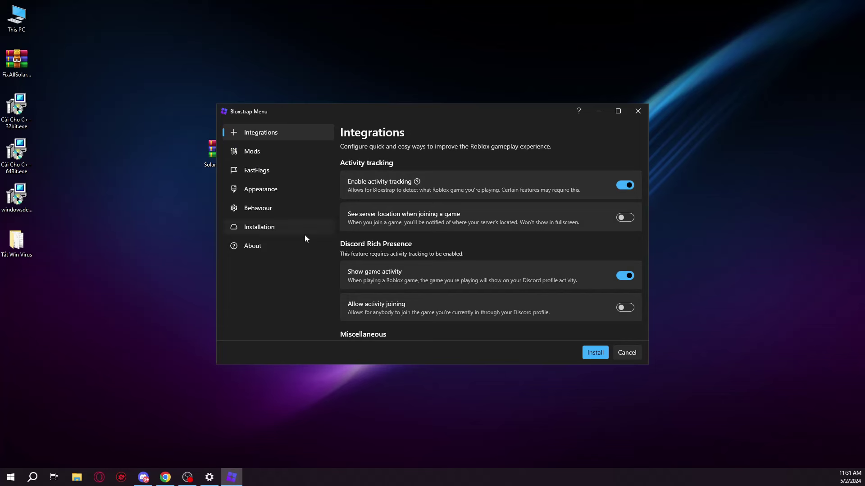
{"action": "scroll", "coordinate": [482, 266], "scroll_direction": "down", "scroll_amount": 3}
{"action": "scroll", "coordinate": [473, 265], "scroll_direction": "up", "scroll_amount": 3}
{"action": "left_click", "coordinate": [590, 356]}
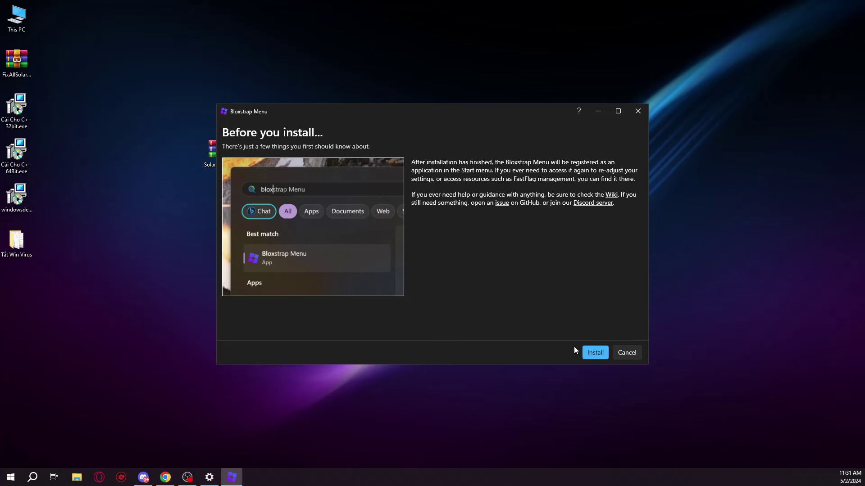
{"action": "left_click", "coordinate": [592, 353]}
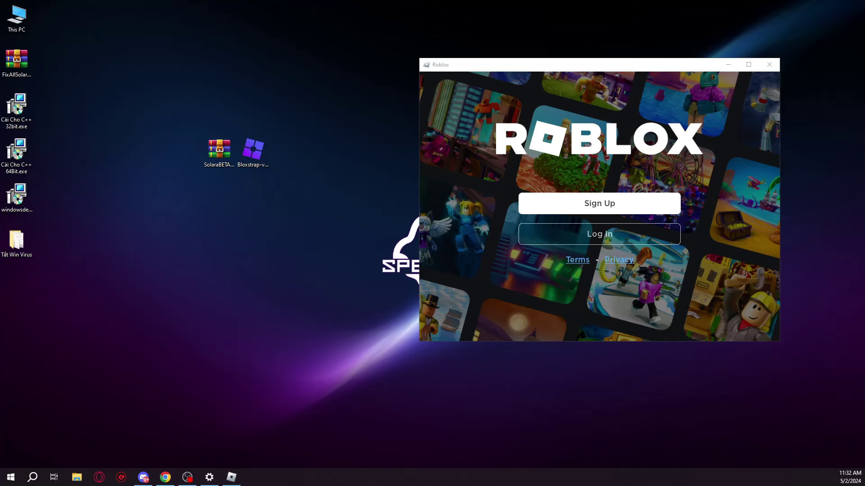
Step: Bring the Roblox window forward and log in to the Roblox account
{"action": "left_click_drag", "start_coordinate": [282, 254], "coordinate": [322, 255]}
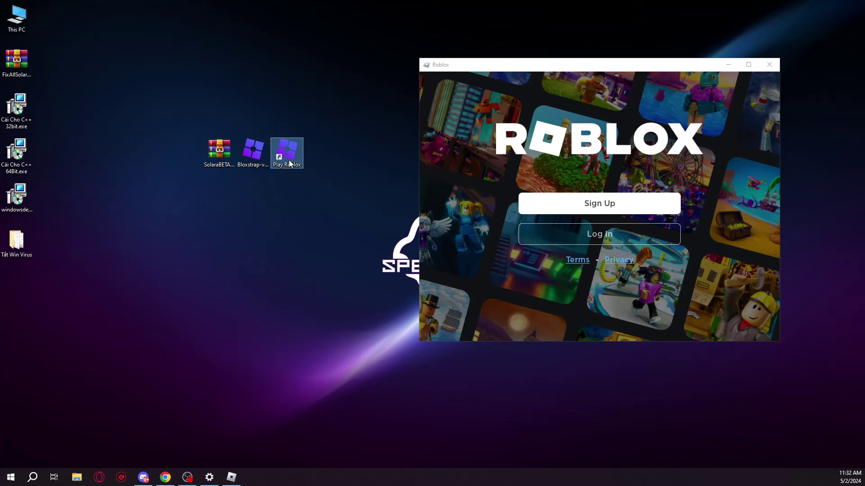
{"action": "left_click", "coordinate": [495, 78]}
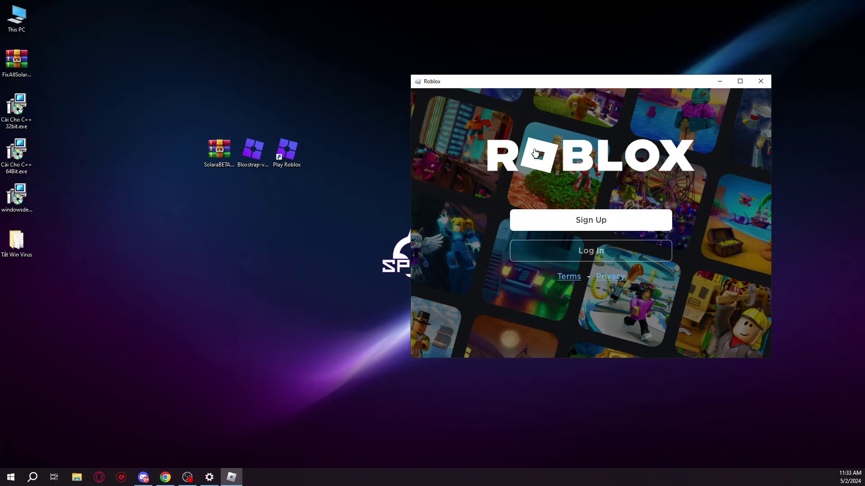
{"action": "left_click", "coordinate": [609, 255]}
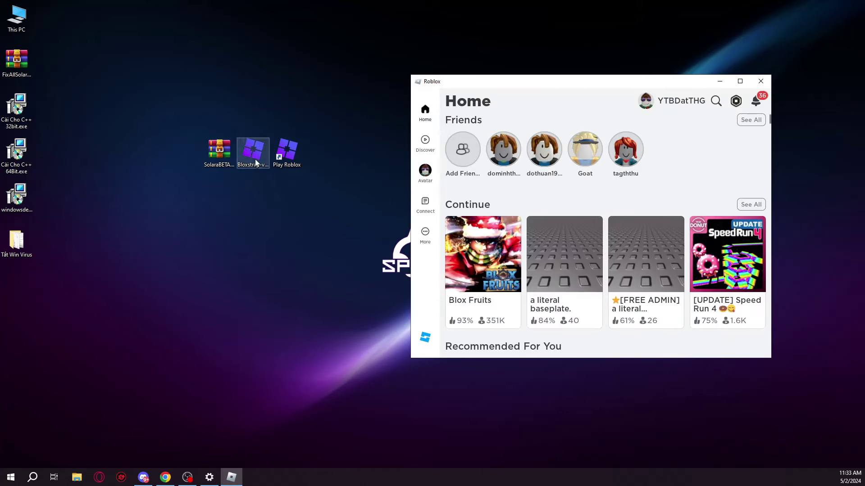
Step: Extract the SolaraBETA_2_Fix archive directly onto the desktop
{"action": "right_click", "coordinate": [219, 149]}
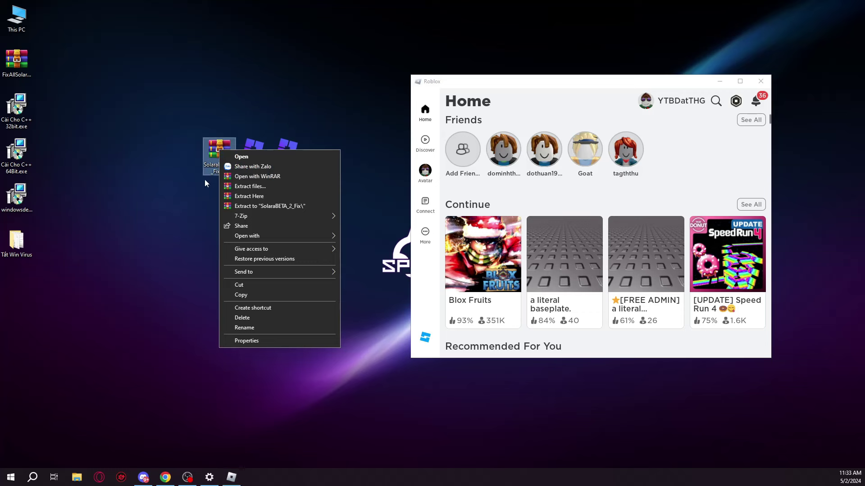
{"action": "right_click", "coordinate": [189, 169]}
{"action": "right_click", "coordinate": [217, 152]}
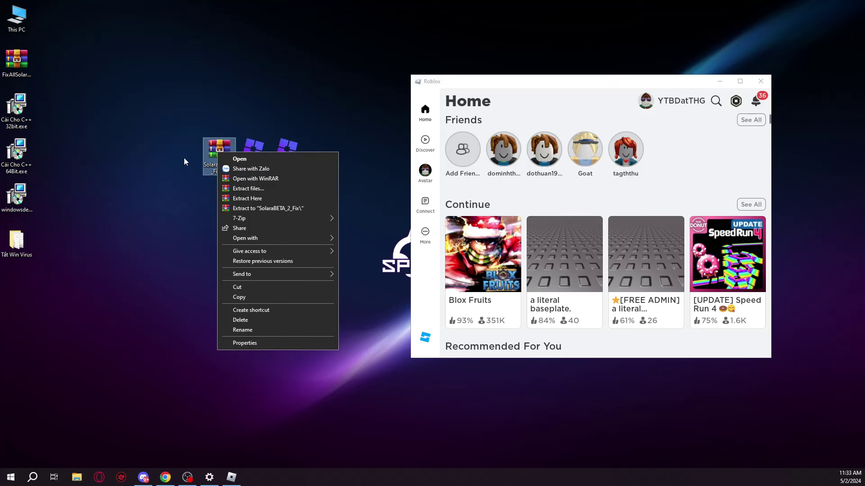
{"action": "left_click", "coordinate": [250, 199]}
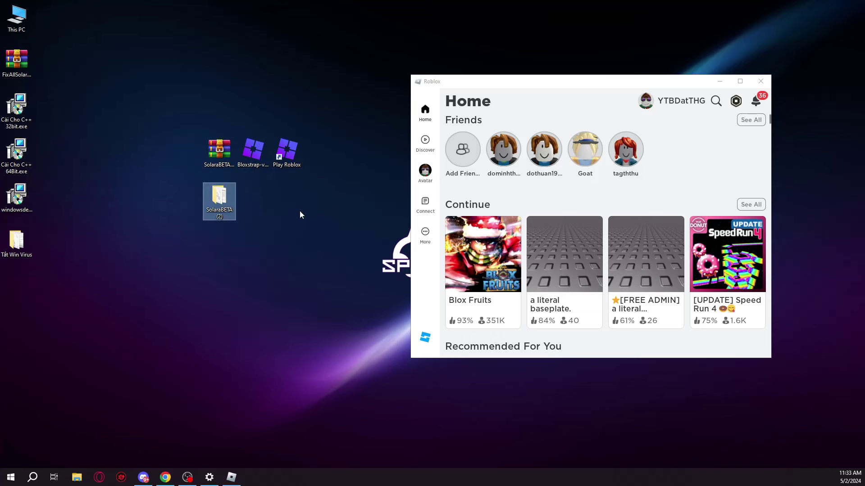
Step: Open the extracted SolaraBETA (2) folder and run Solara.exe as administrator
{"action": "double_click", "coordinate": [226, 203]}
{"action": "scroll", "coordinate": [495, 281], "scroll_direction": "down", "scroll_amount": 4}
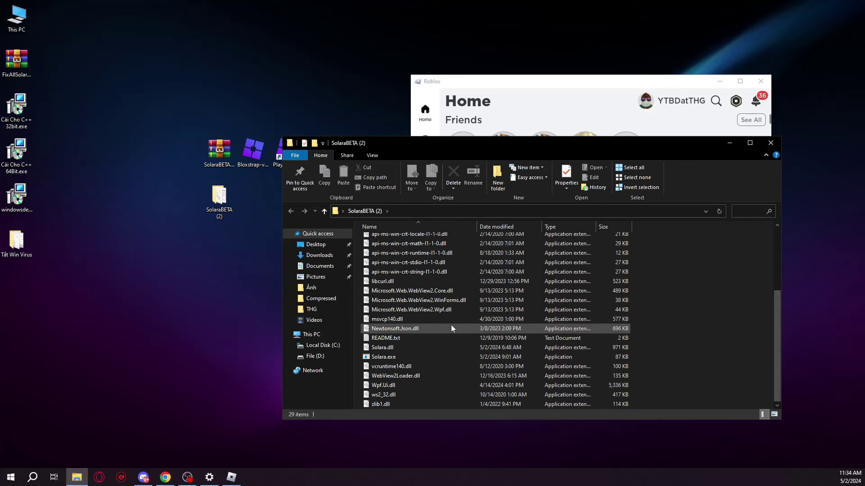
{"action": "left_click_drag", "start_coordinate": [447, 143], "coordinate": [320, 139]}
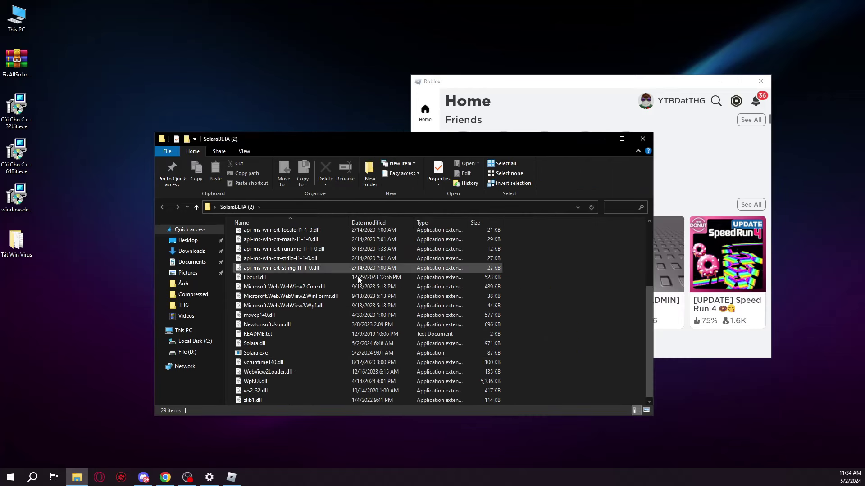
{"action": "right_click", "coordinate": [262, 352]}
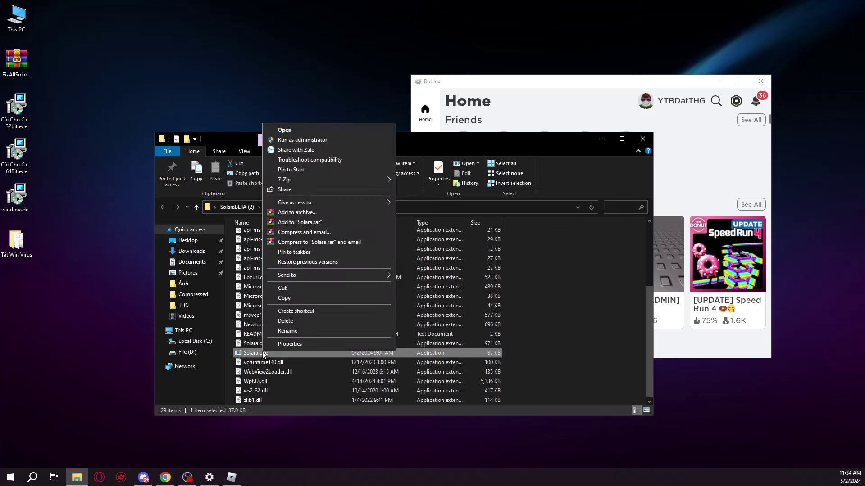
{"action": "left_click", "coordinate": [301, 139]}
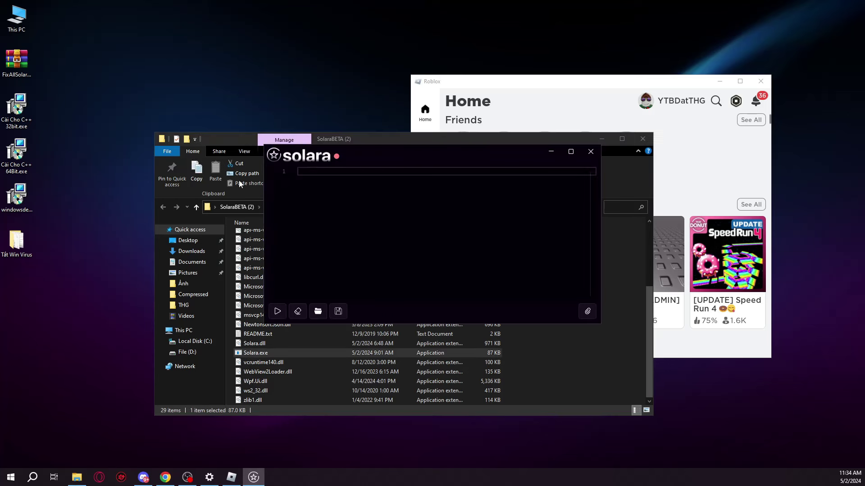
Step: Close the SolaraBETA (2) folder and arrange the Solara and Roblox windows side by side
{"action": "left_click", "coordinate": [643, 139]}
{"action": "left_click_drag", "start_coordinate": [359, 158], "coordinate": [151, 139]}
{"action": "left_click_drag", "start_coordinate": [515, 83], "coordinate": [561, 82]}
{"action": "left_click_drag", "start_coordinate": [249, 141], "coordinate": [281, 140]}
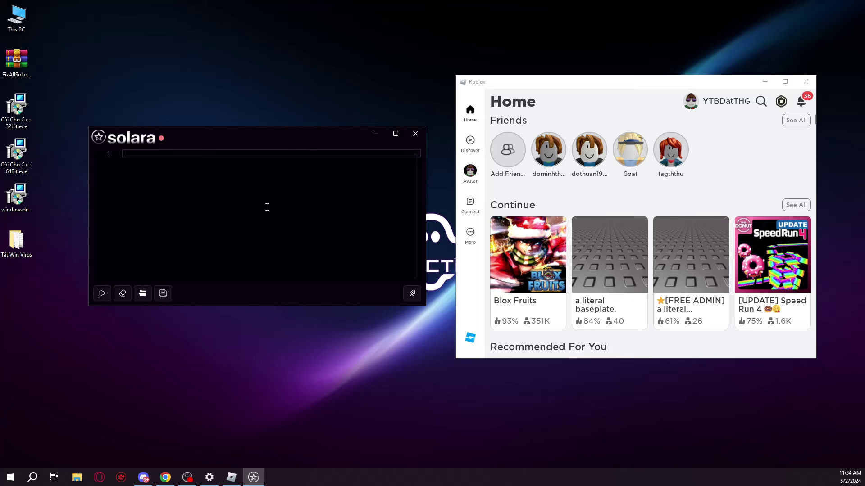
{"action": "left_click_drag", "start_coordinate": [220, 135], "coordinate": [235, 214]}
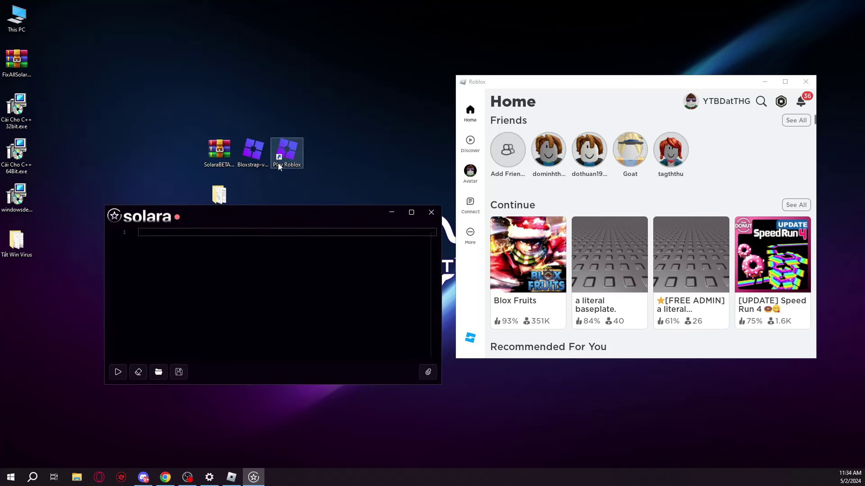
{"action": "left_click_drag", "start_coordinate": [303, 152], "coordinate": [308, 150]}
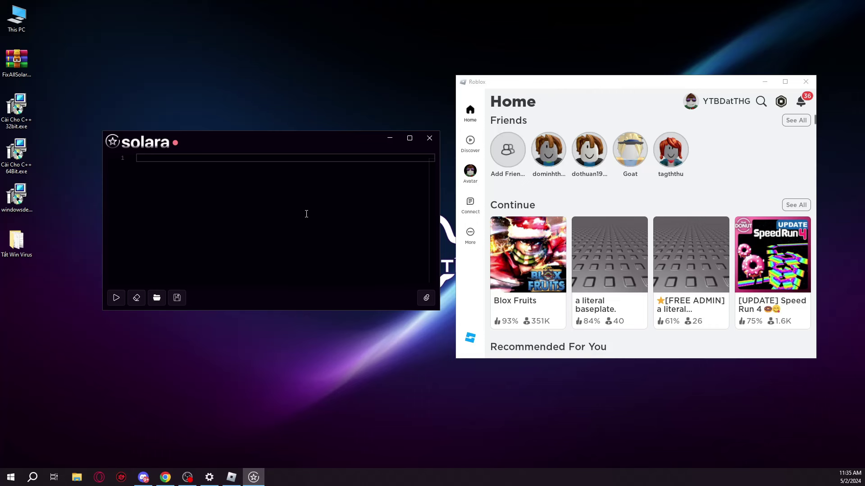
{"action": "left_click_drag", "start_coordinate": [204, 143], "coordinate": [195, 144]}
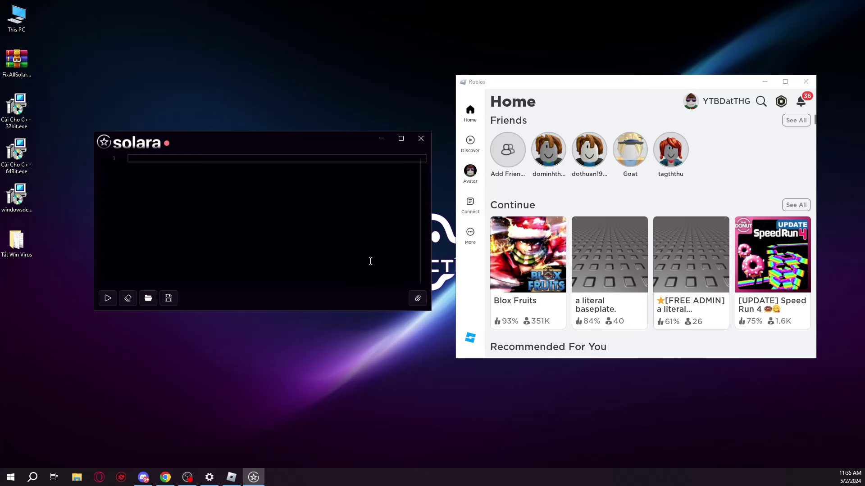
Step: Attach Solara to Roblox and launch the Blox Fruits game
{"action": "left_click", "coordinate": [414, 301]}
{"action": "mouse_move", "coordinate": [543, 290]}
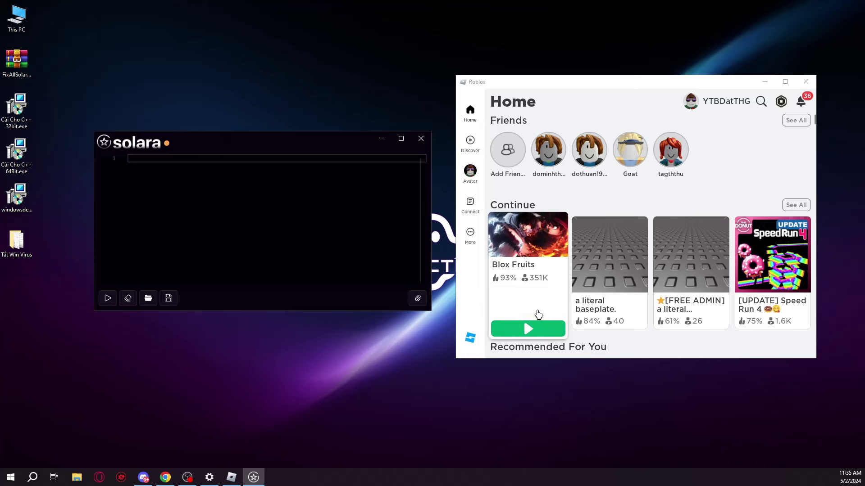
{"action": "left_click", "coordinate": [528, 329]}
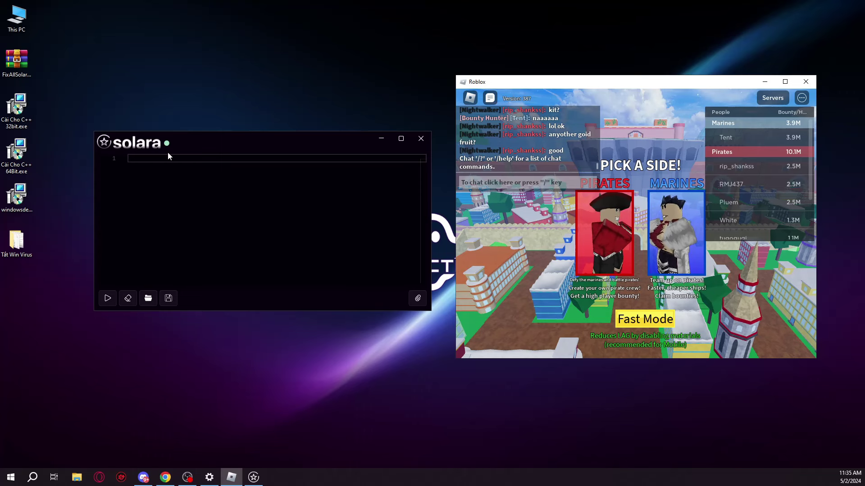
Step: Join the Pirates team in Blox Fruits and hide the player leaderboard
{"action": "left_click", "coordinate": [604, 232]}
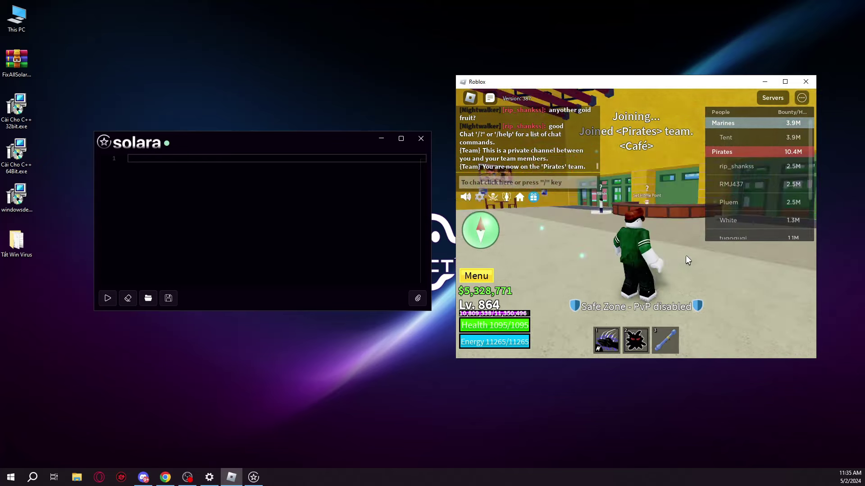
{"action": "left_click", "coordinate": [801, 98]}
{"action": "left_click", "coordinate": [753, 129]}
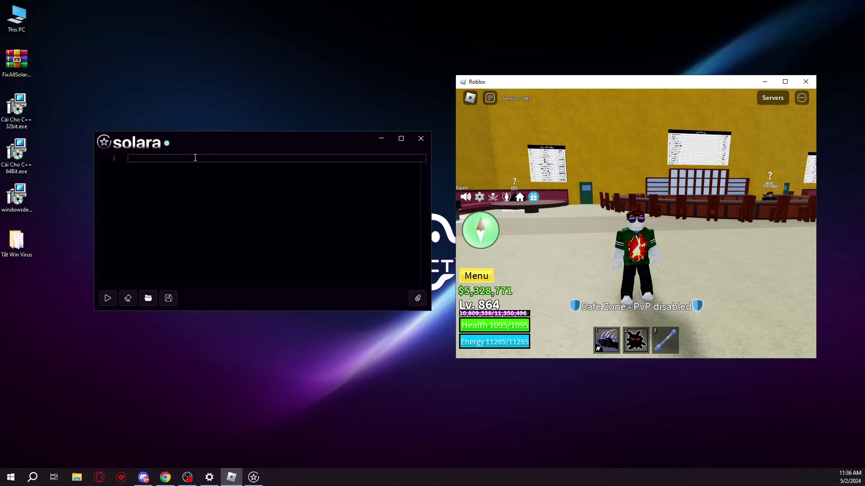
{"action": "left_click", "coordinate": [377, 209]}
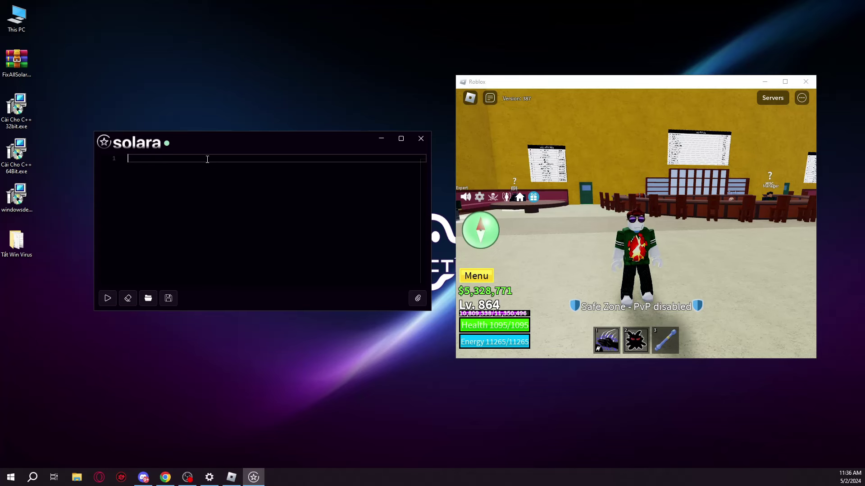
{"action": "type", "text": "loadstring(game:HttpGet(\"https://raw.githubusercontent.com/PerdHub/Blosfruitscript/main/PerdLoader\"))()"}
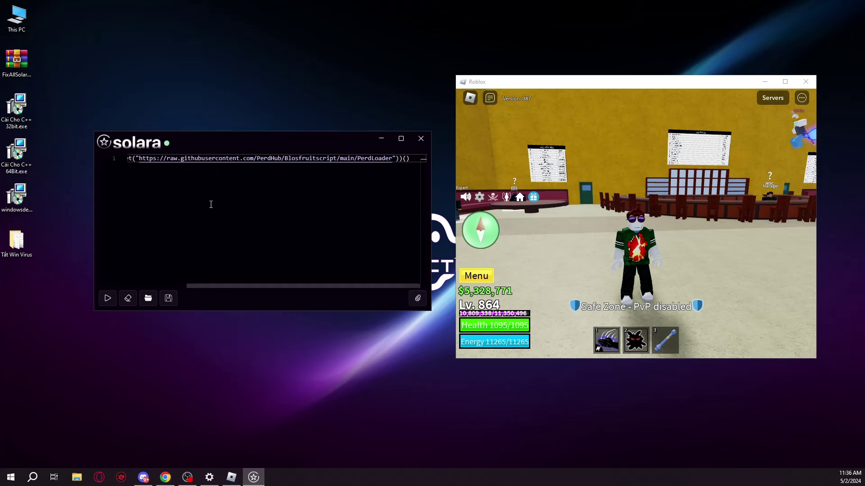
{"action": "left_click", "coordinate": [107, 300]}
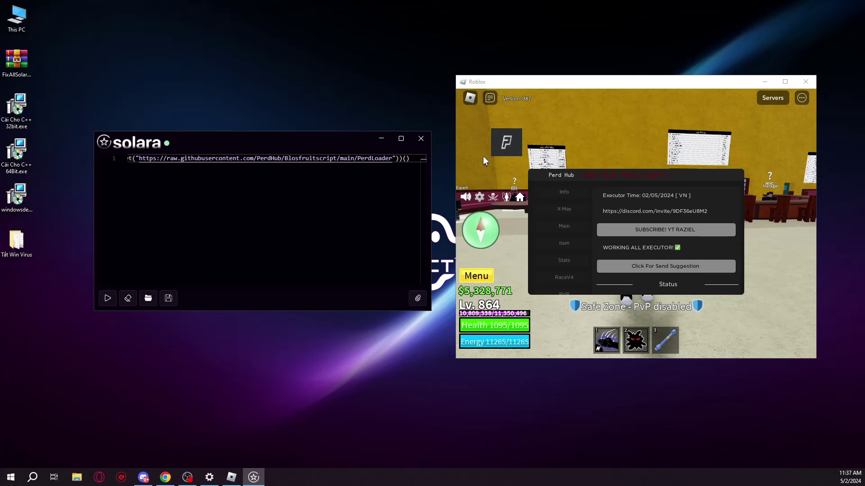
Step: Look through the Main farm options and the X-Mas candy purchase options in Perd Hub
{"action": "left_click", "coordinate": [564, 226]}
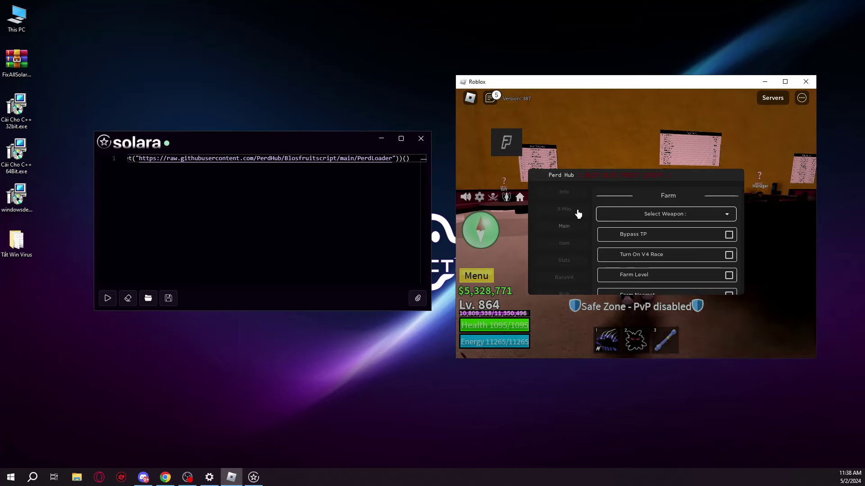
{"action": "left_click", "coordinate": [566, 209]}
{"action": "scroll", "coordinate": [628, 247], "scroll_direction": "down", "scroll_amount": 3}
{"action": "scroll", "coordinate": [630, 246], "scroll_direction": "down", "scroll_amount": 2}
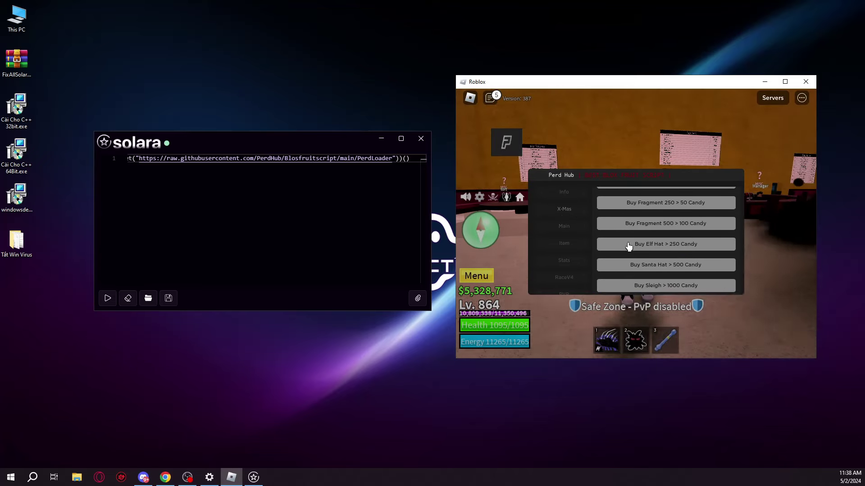
Step: Select Melee as the farming weapon in Perd Hub's Main section and turn on Farm Level
{"action": "left_click", "coordinate": [563, 226]}
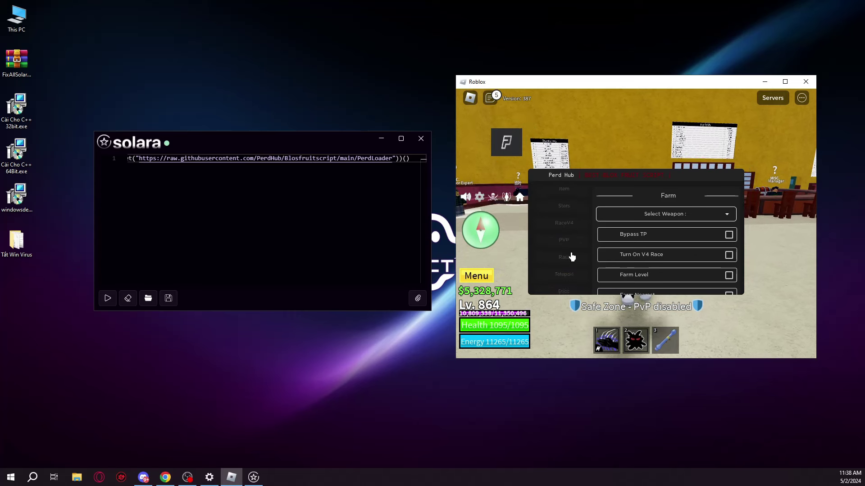
{"action": "scroll", "coordinate": [572, 259], "scroll_direction": "down", "scroll_amount": 3}
{"action": "scroll", "coordinate": [575, 271], "scroll_direction": "up", "scroll_amount": 3}
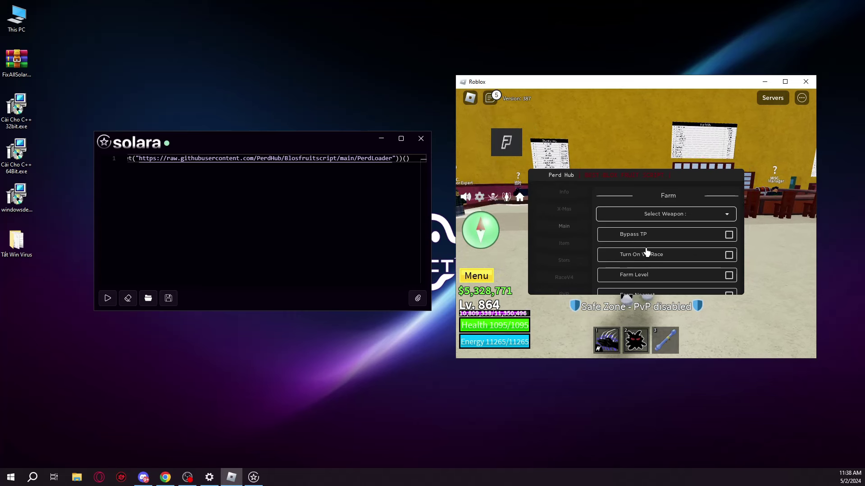
{"action": "left_click", "coordinate": [703, 220]}
{"action": "left_click", "coordinate": [658, 226]}
{"action": "scroll", "coordinate": [689, 245], "scroll_direction": "down", "scroll_amount": 3}
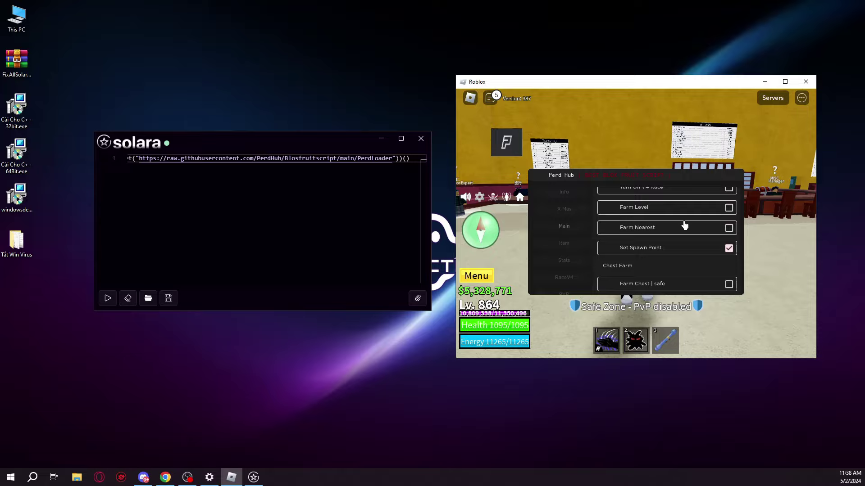
{"action": "left_click", "coordinate": [727, 208]}
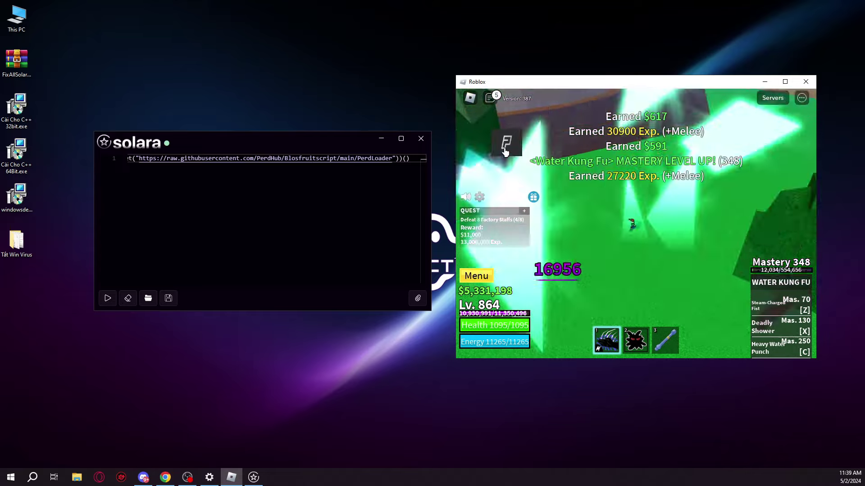
Step: Reopen Perd Hub, review its boss options, Bring Mob modes and remaining sections, and hide the hub again
{"action": "key", "text": "Control_R"}
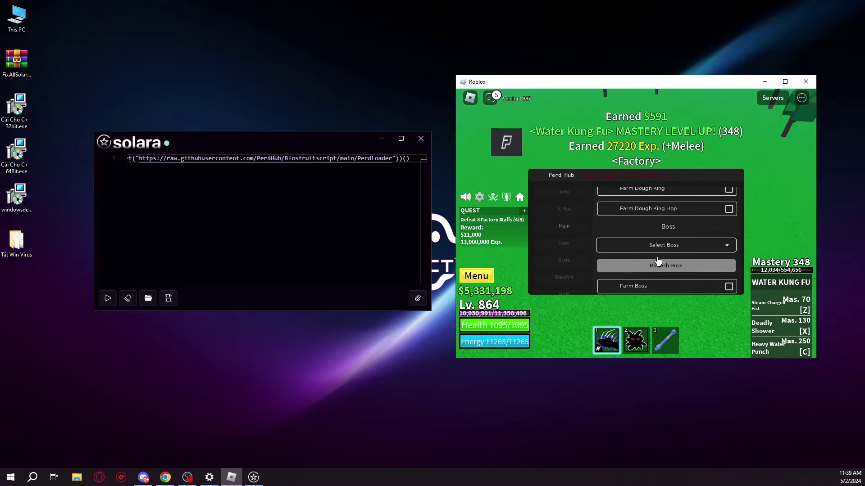
{"action": "left_click", "coordinate": [682, 225]}
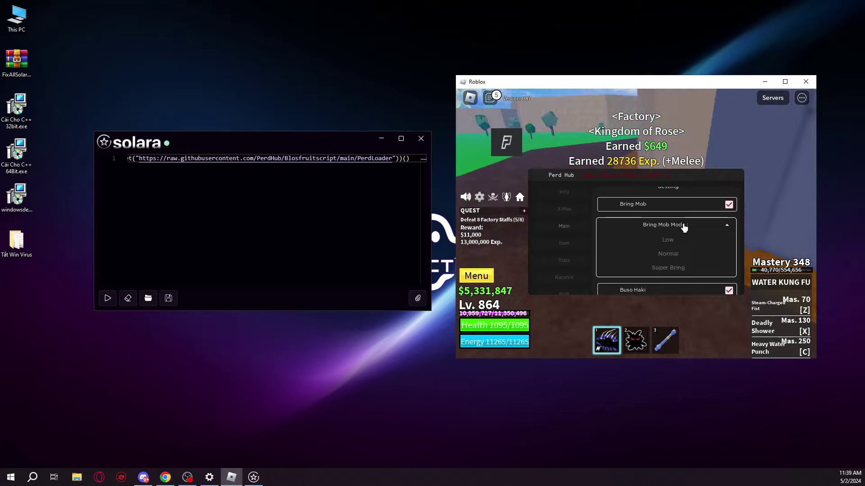
{"action": "left_click", "coordinate": [667, 218]}
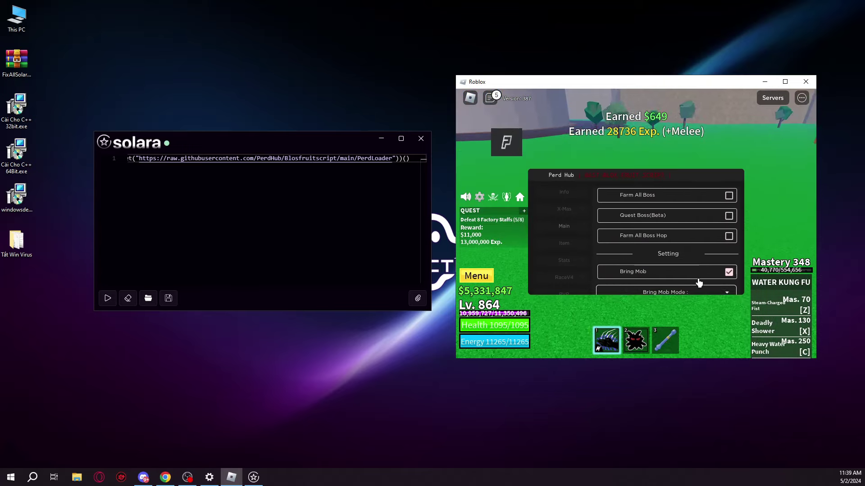
{"action": "scroll", "coordinate": [692, 283], "scroll_direction": "down", "scroll_amount": 5}
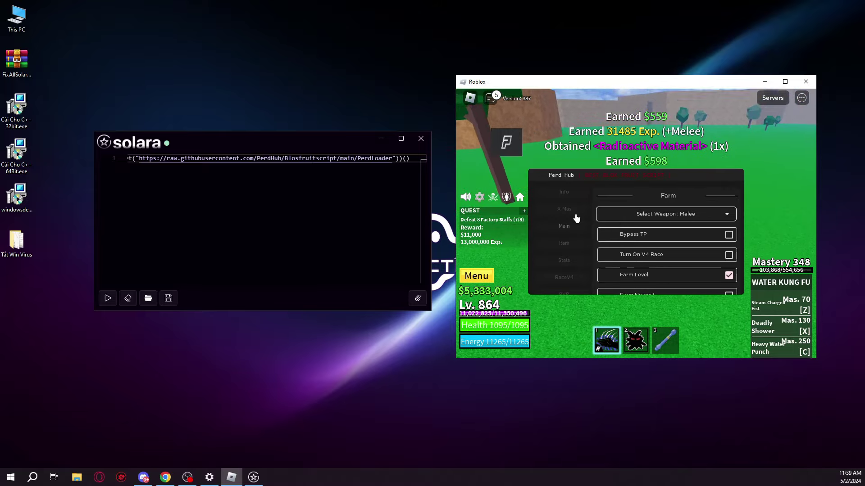
{"action": "scroll", "coordinate": [576, 218], "scroll_direction": "down", "scroll_amount": 2}
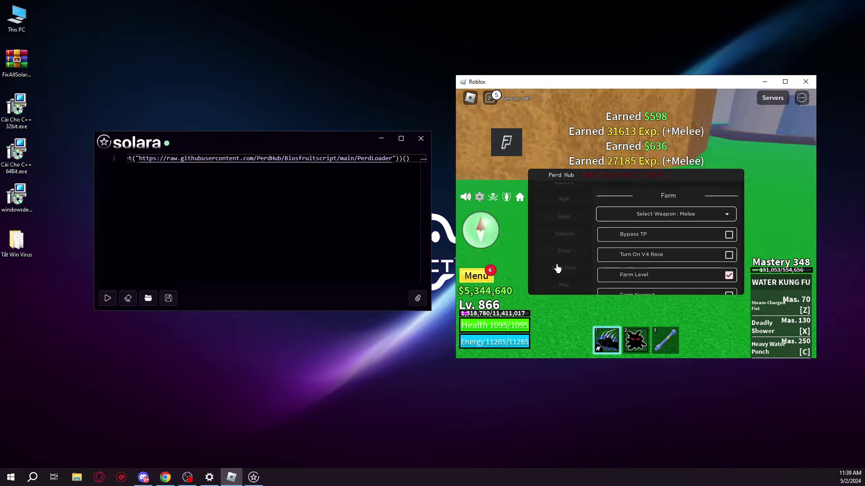
{"action": "scroll", "coordinate": [558, 268], "scroll_direction": "up", "scroll_amount": 4}
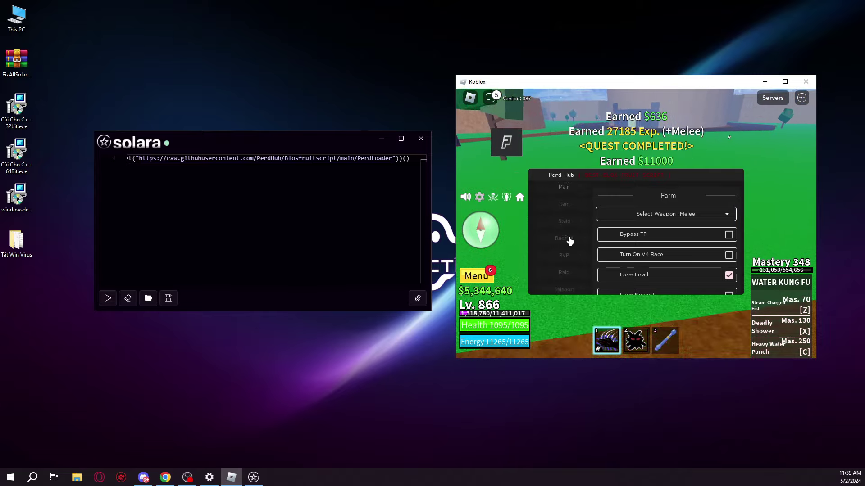
{"action": "key", "text": "Control_R"}
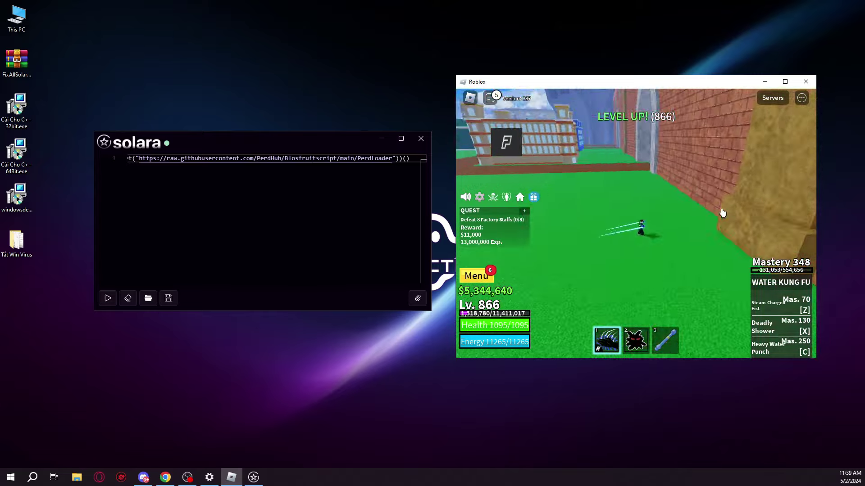